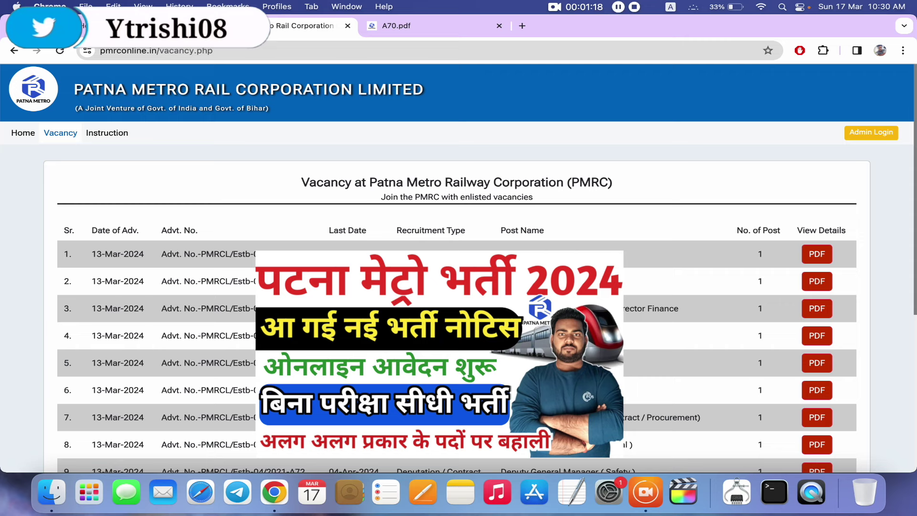
Switch from the Patna Metro vacancy list to the Ytrishi.in home page and look over its Latest Job section.
scroll(457, 310, down, 1)
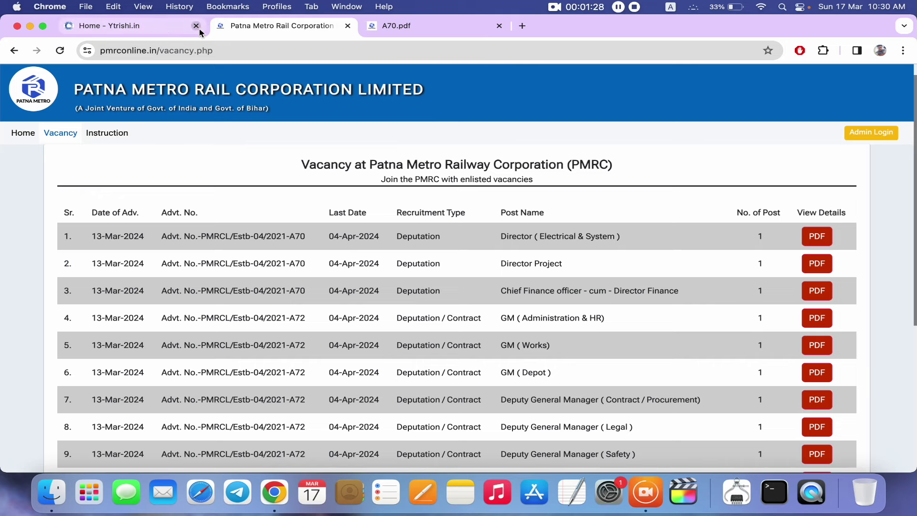
click(141, 25)
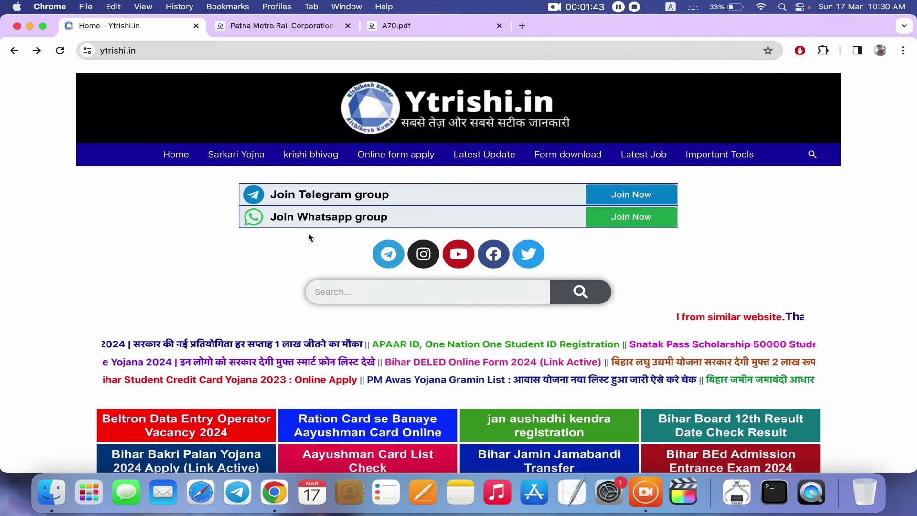
scroll(290, 255, down, 2)
scroll(290, 255, down, 5)
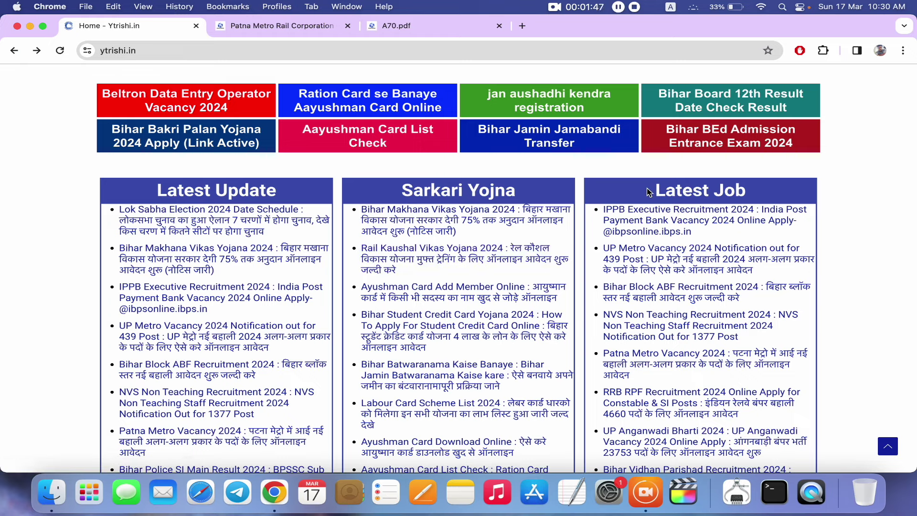
drag(650, 190, 722, 189)
scroll(576, 324, up, 6)
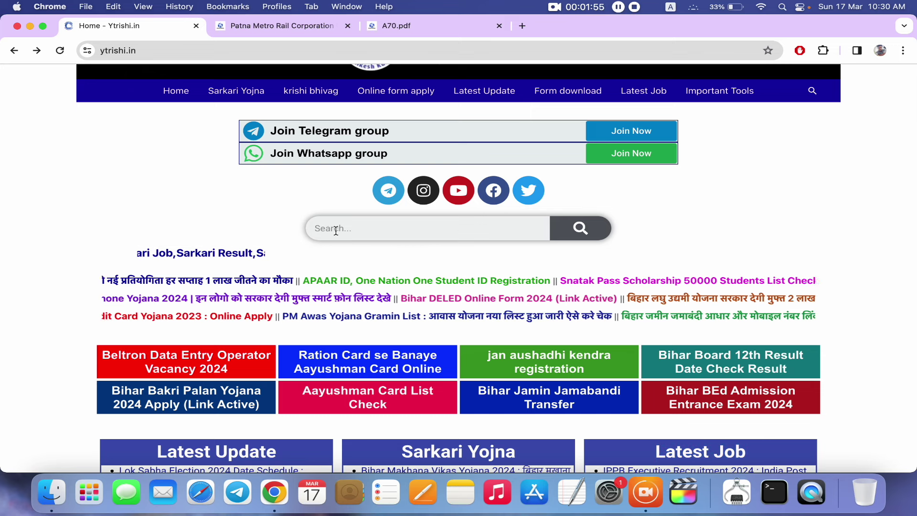
Search the Ytrishi.in site for "patna" and open the Patna Metro Vacancy 2024 article.
click(354, 230)
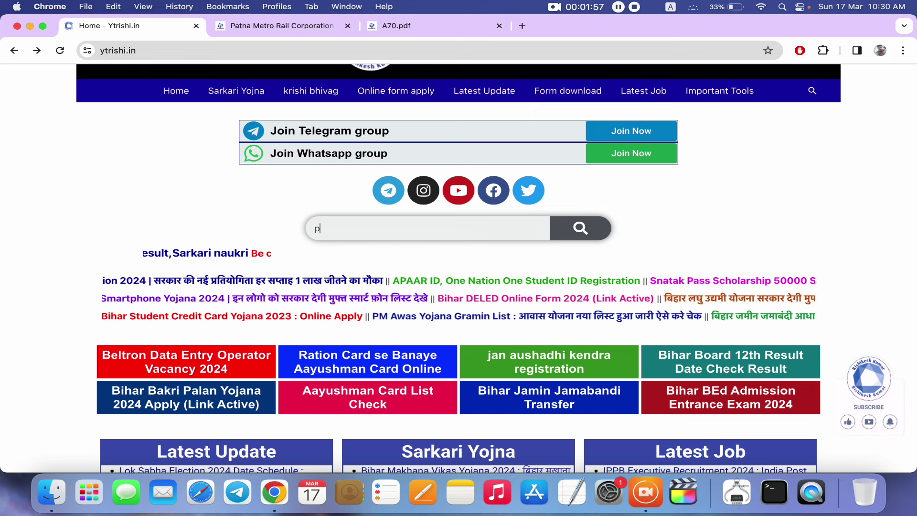
text(patna)
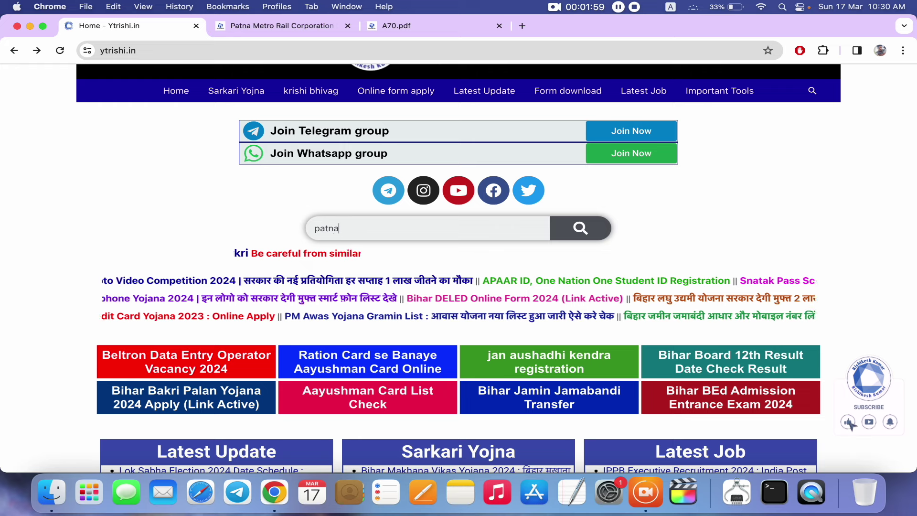
key(Return)
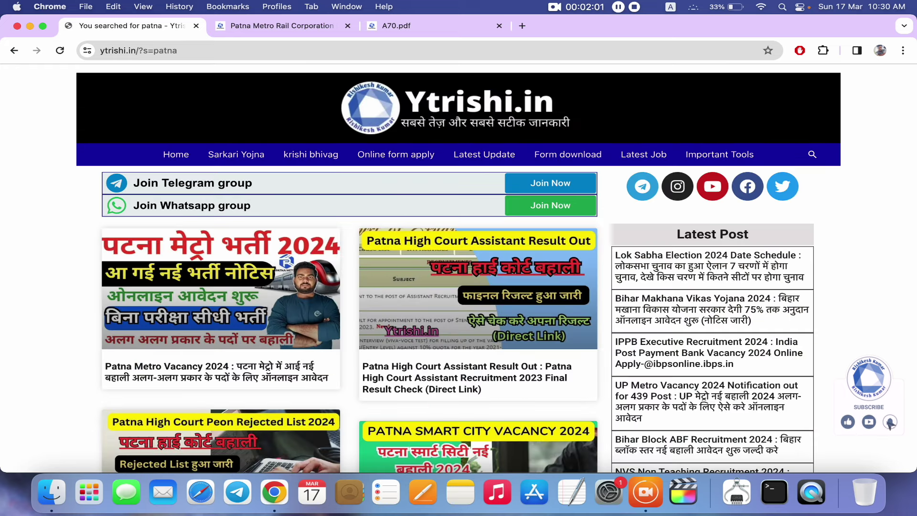
click(233, 289)
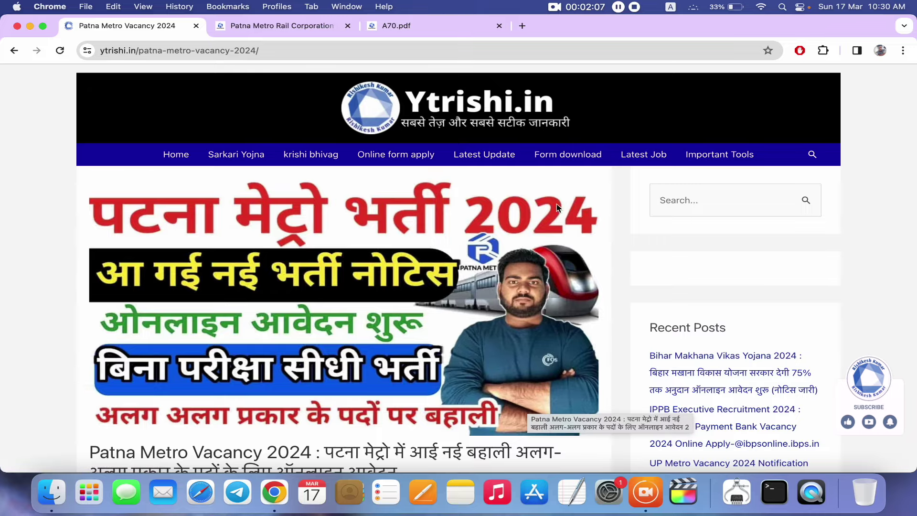
Open the For Online Apply link from the article's Important Links table and start a new account registration on the portal.
scroll(440, 286, down, 8)
scroll(439, 286, down, 20)
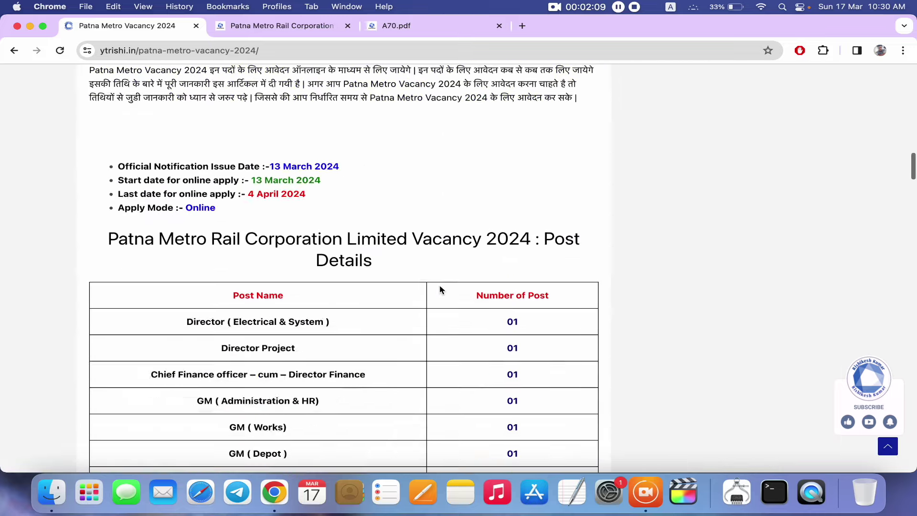
scroll(439, 287, down, 20)
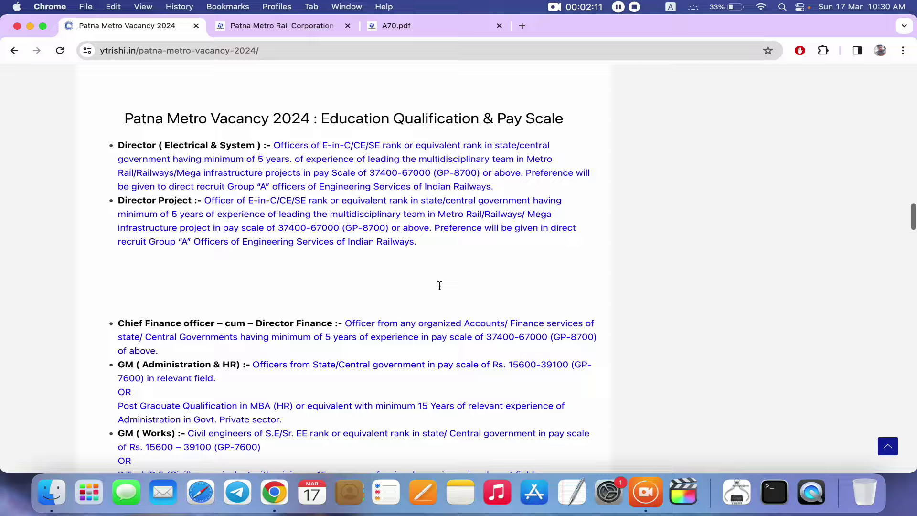
scroll(440, 289, down, 15)
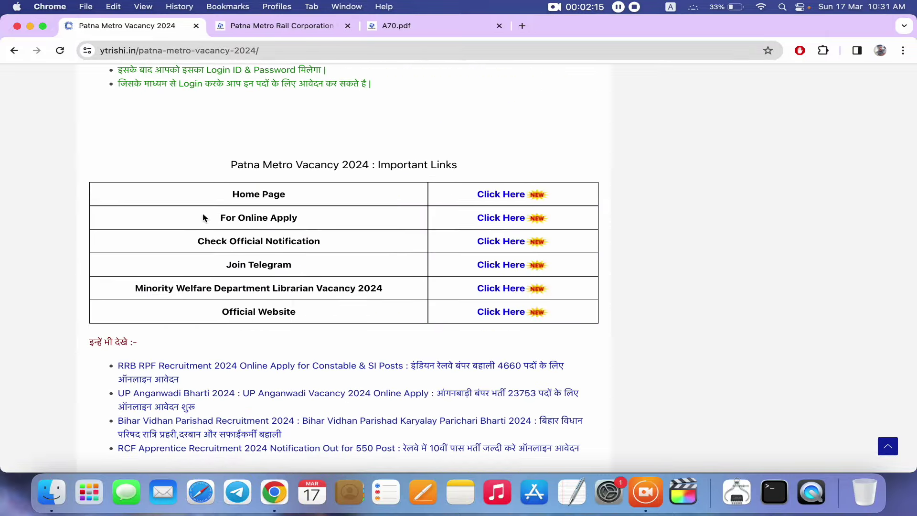
drag(204, 215, 439, 220)
click(494, 220)
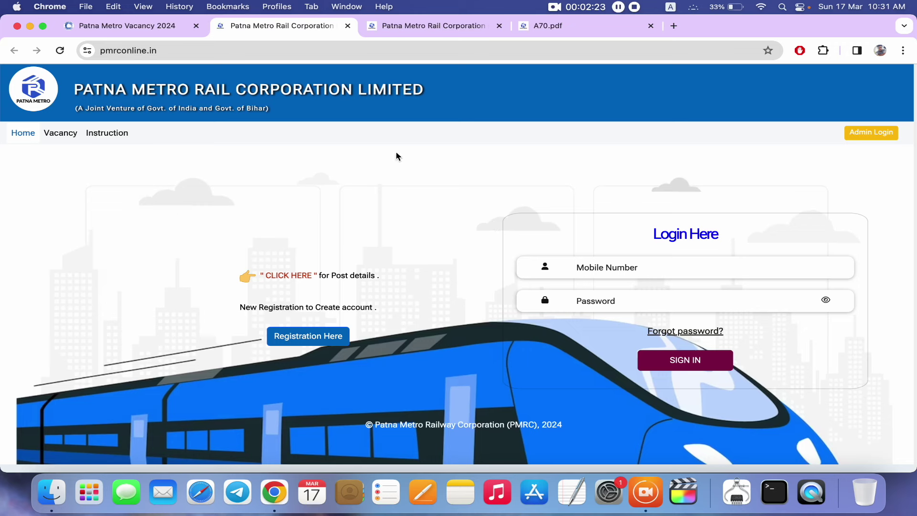
click(301, 343)
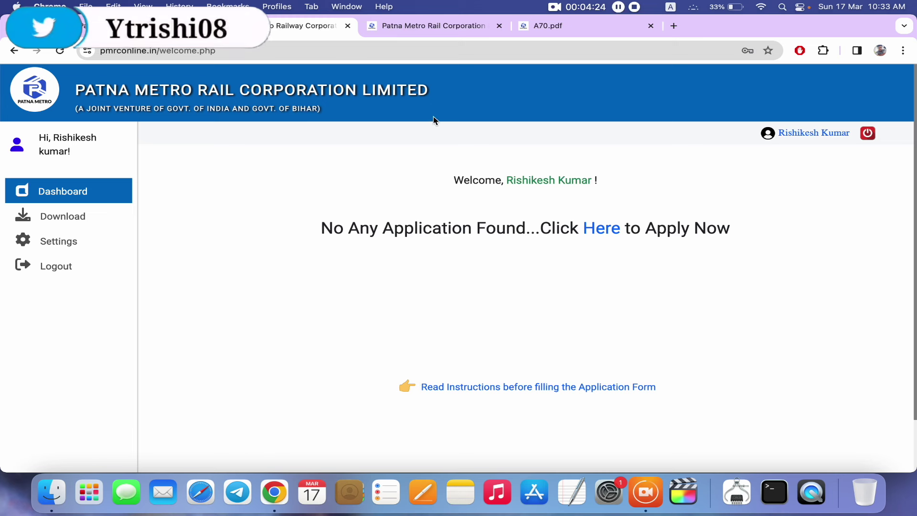
Open a new application form from the candidate dashboard.
drag(304, 235, 516, 233)
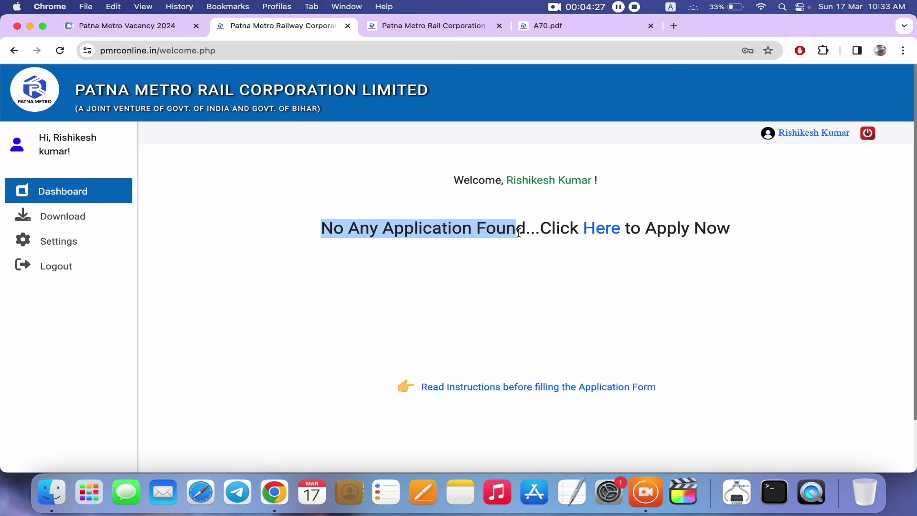
click(597, 230)
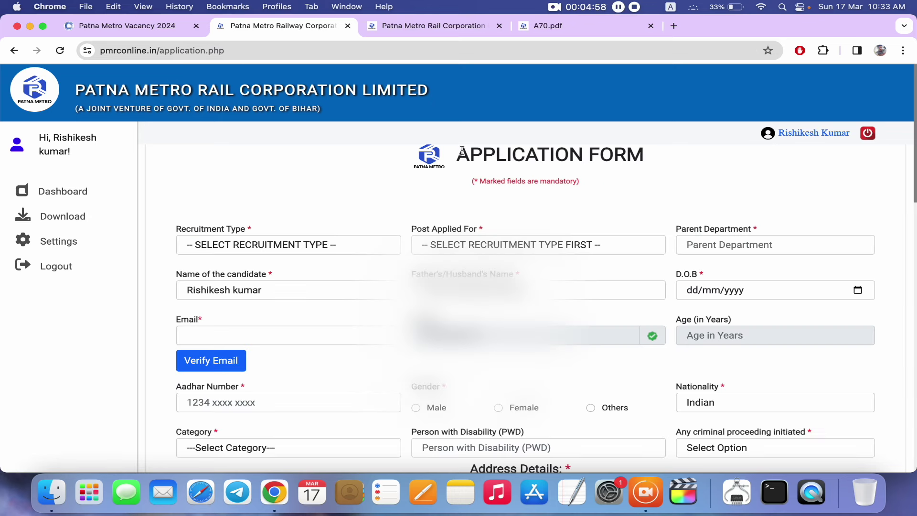
drag(456, 152, 665, 155)
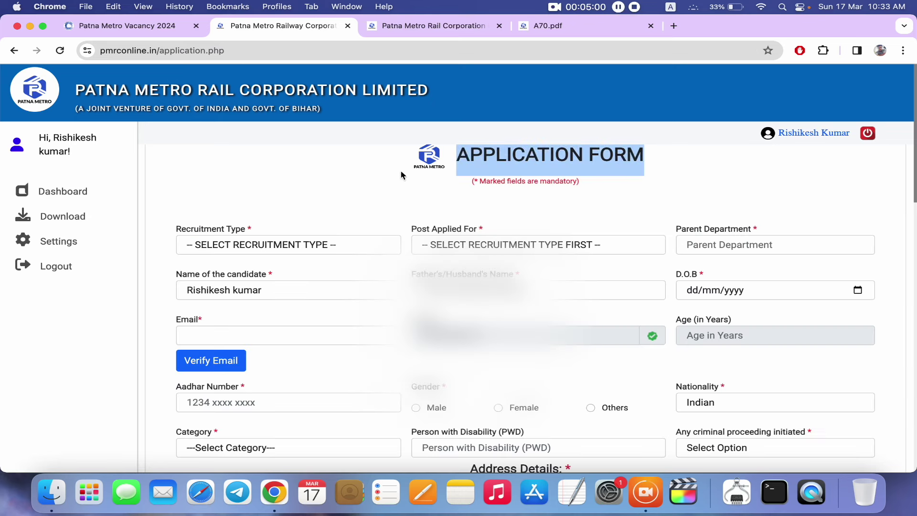
click(153, 236)
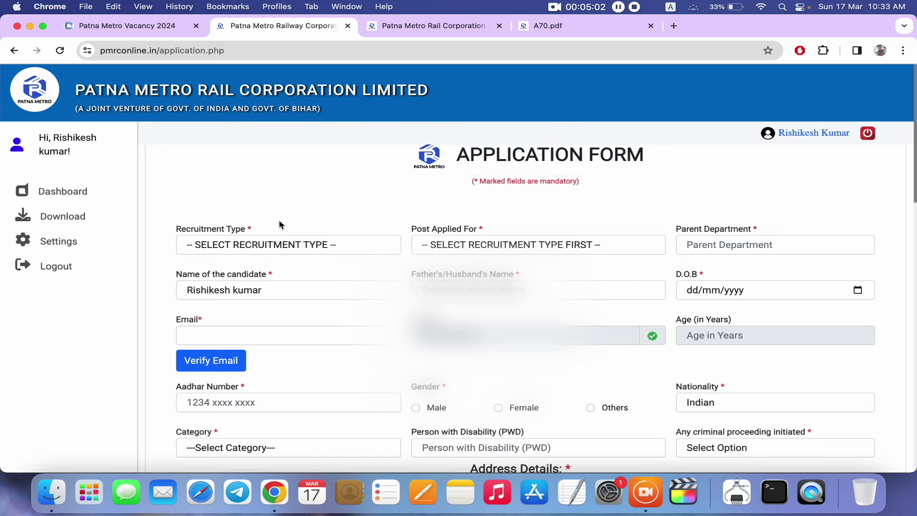
Set the recruitment type to Contractual and the post applied for to Office Assistant, and check the Parent Department field.
scroll(279, 220, down, 2)
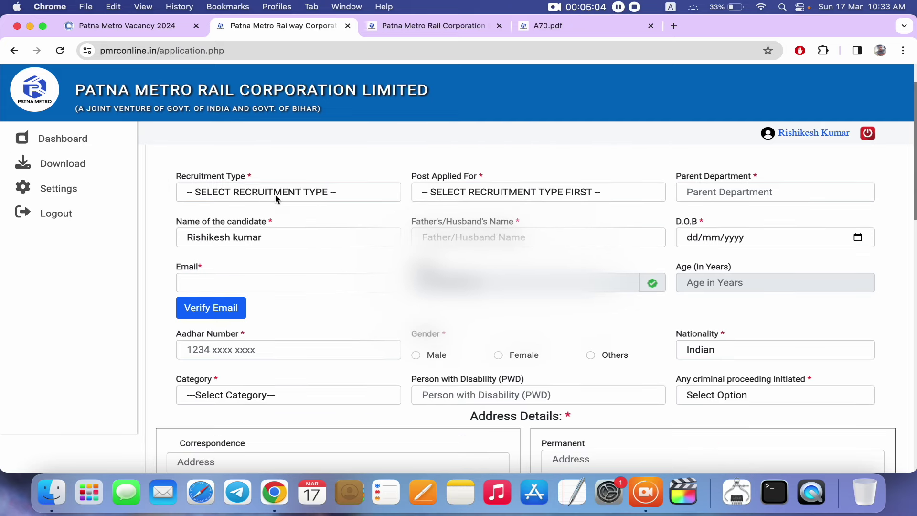
click(275, 199)
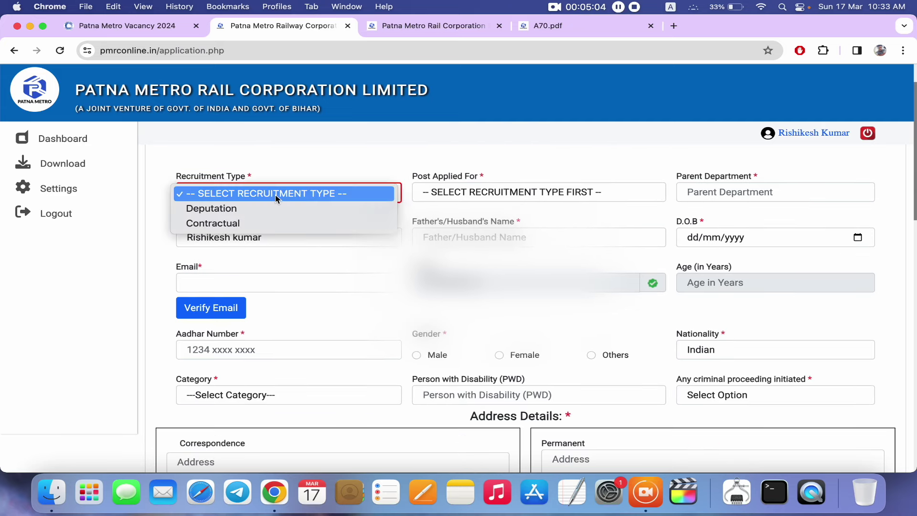
click(221, 229)
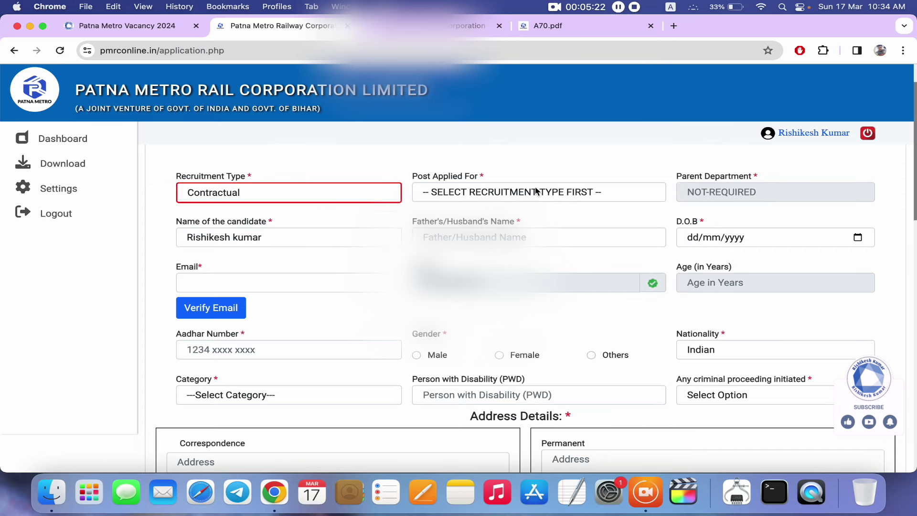
click(463, 192)
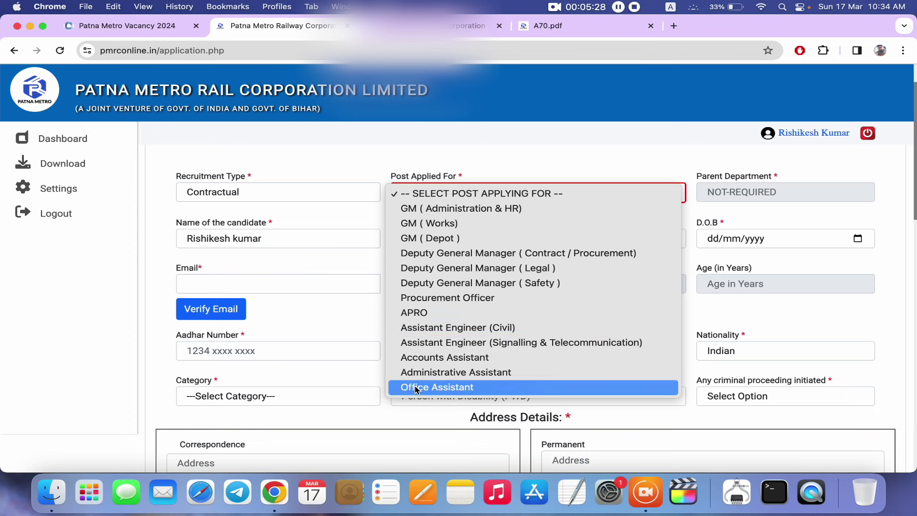
click(442, 388)
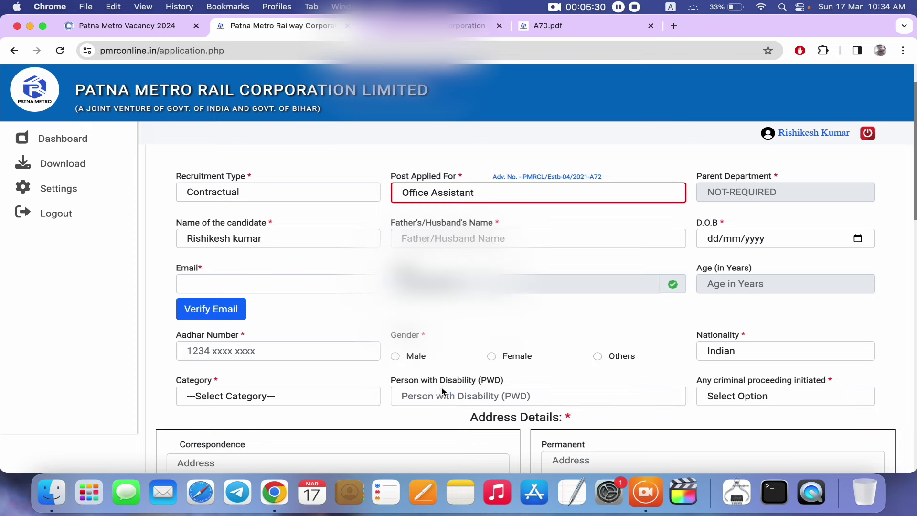
drag(707, 183, 778, 178)
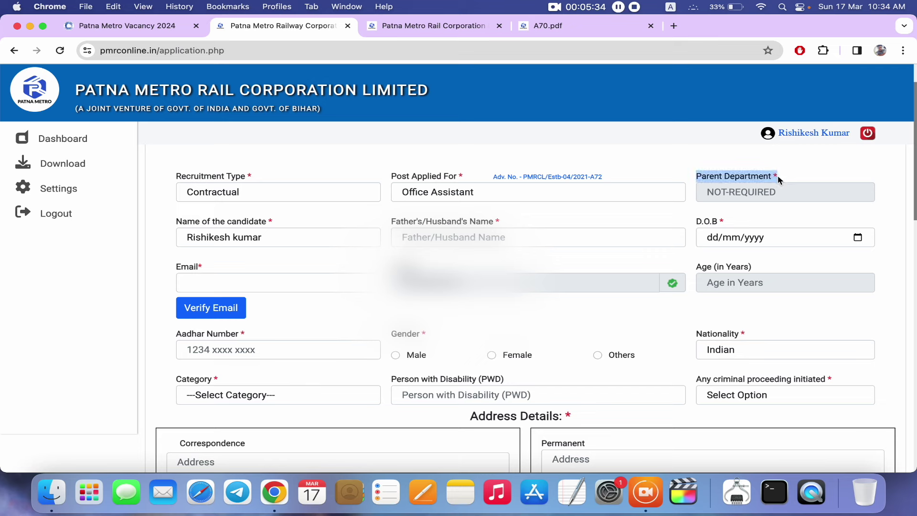
click(738, 199)
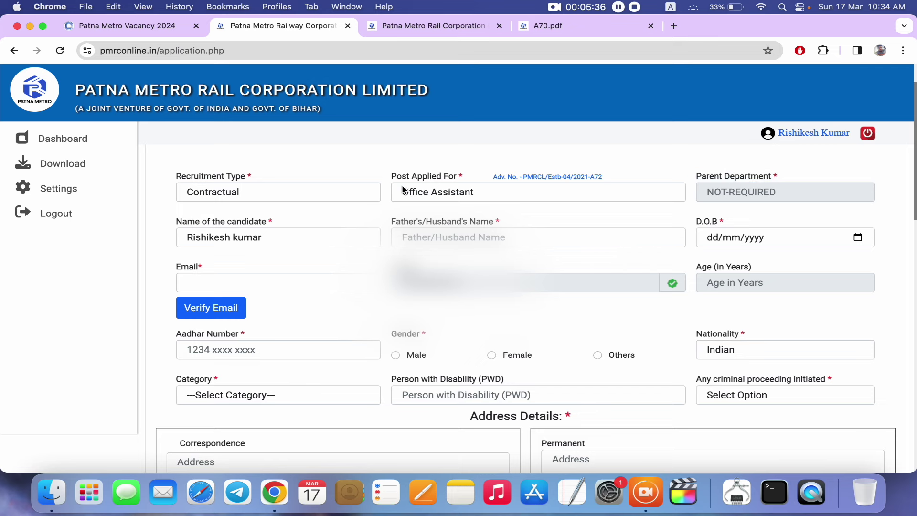
Change the recruitment type to Deputation and the post applied for to Chief Finance officer - cum - Director Finance.
click(314, 192)
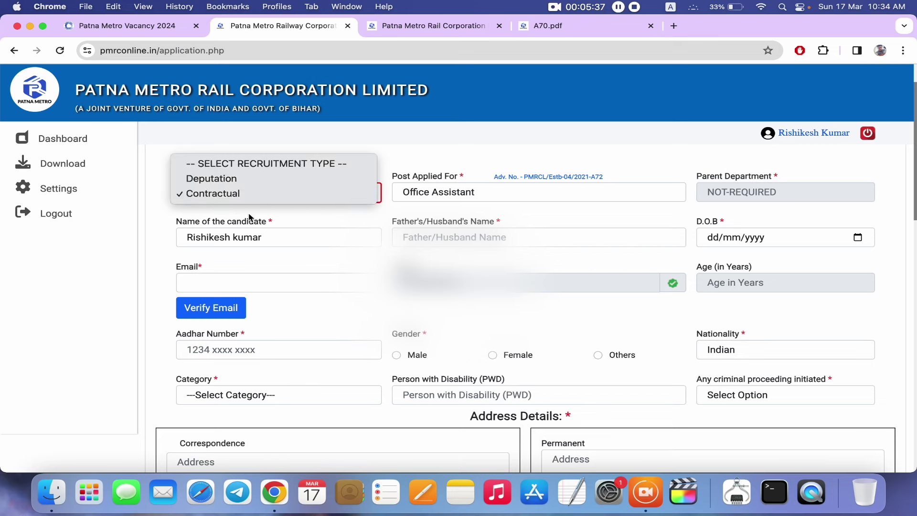
click(207, 182)
click(761, 192)
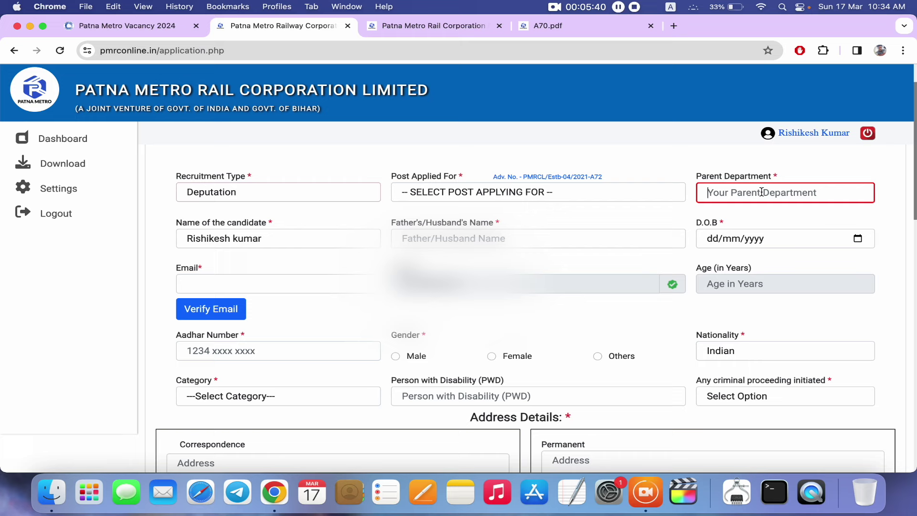
click(576, 194)
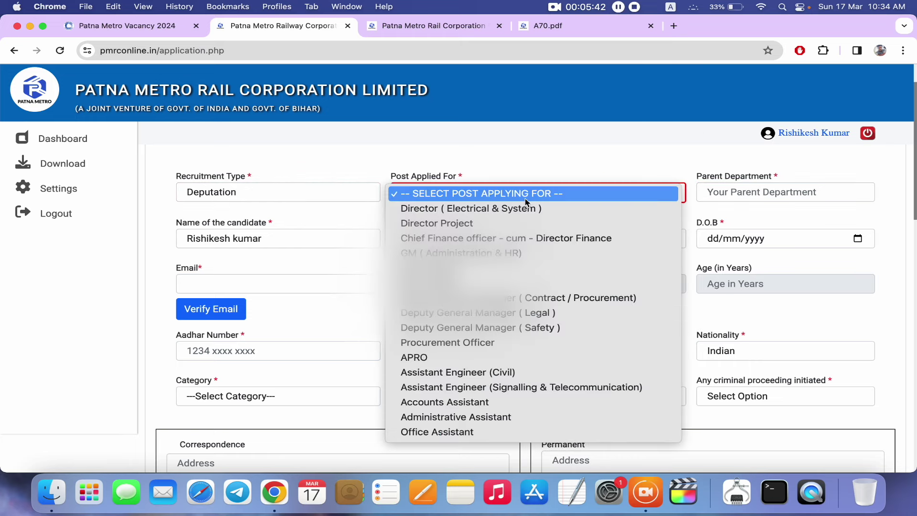
click(462, 242)
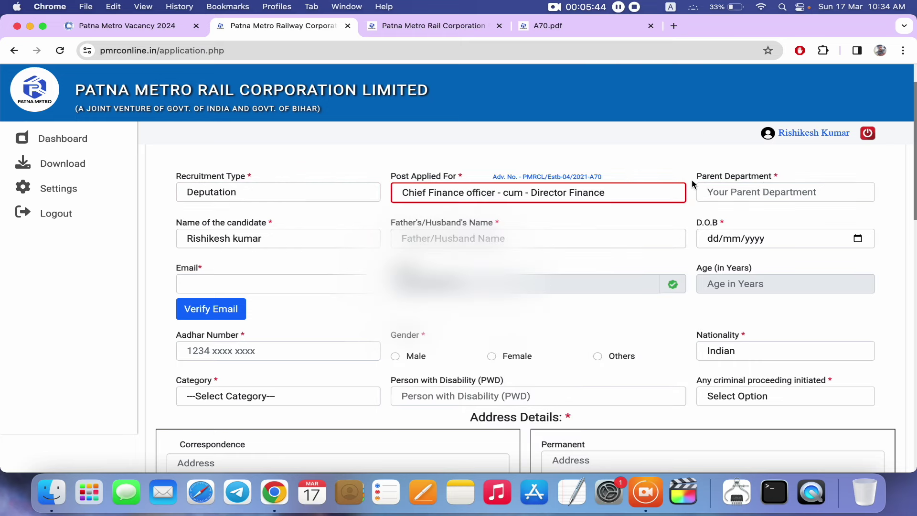
Set the recruitment type back to Contractual.
click(301, 199)
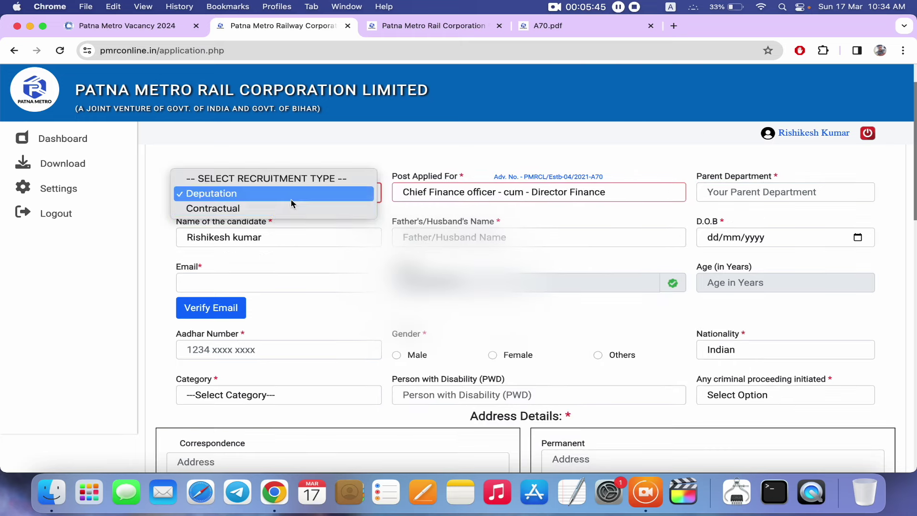
click(264, 209)
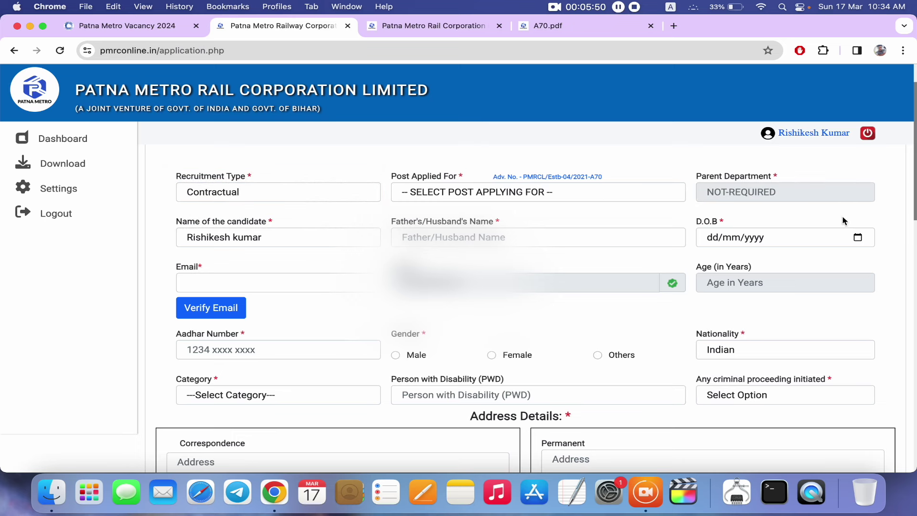
View the calendar of the D.O.B field and close it without picking a date.
click(857, 240)
click(738, 239)
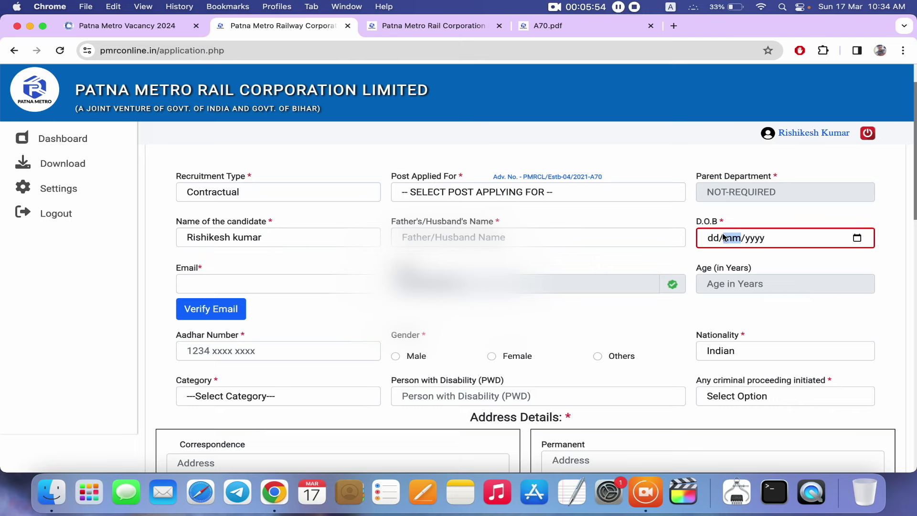
click(856, 240)
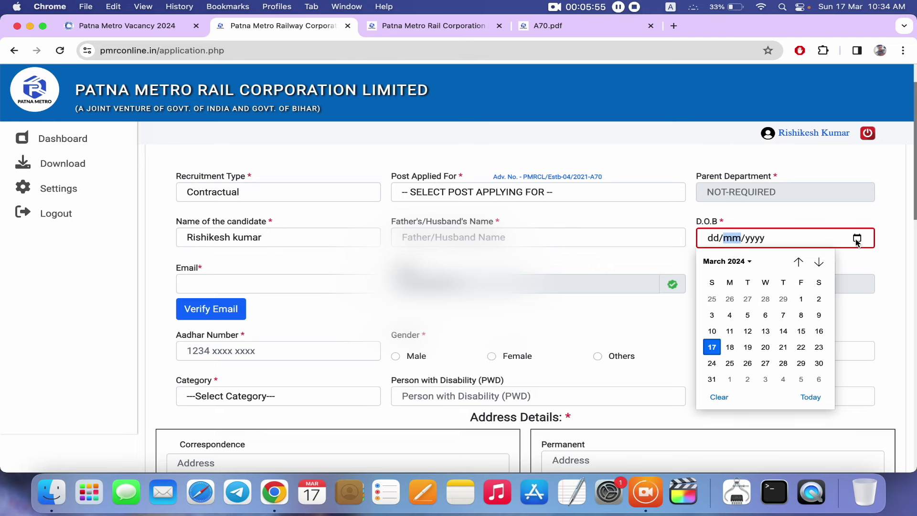
click(607, 260)
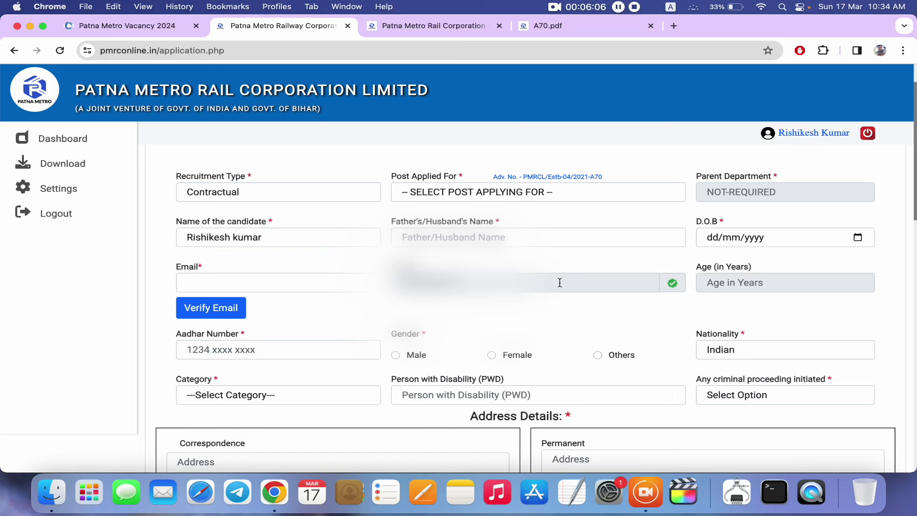
Set the candidate's gender to Male and the category to General.
scroll(559, 282, down, 5)
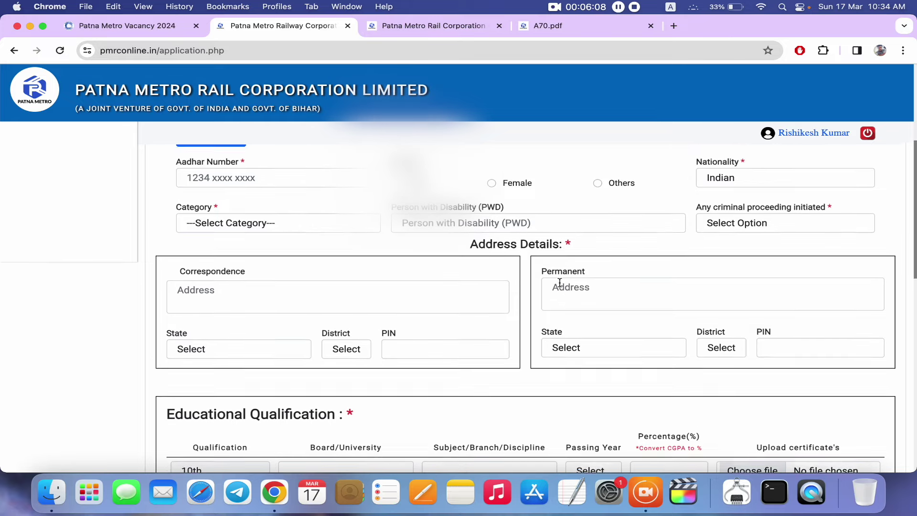
click(250, 178)
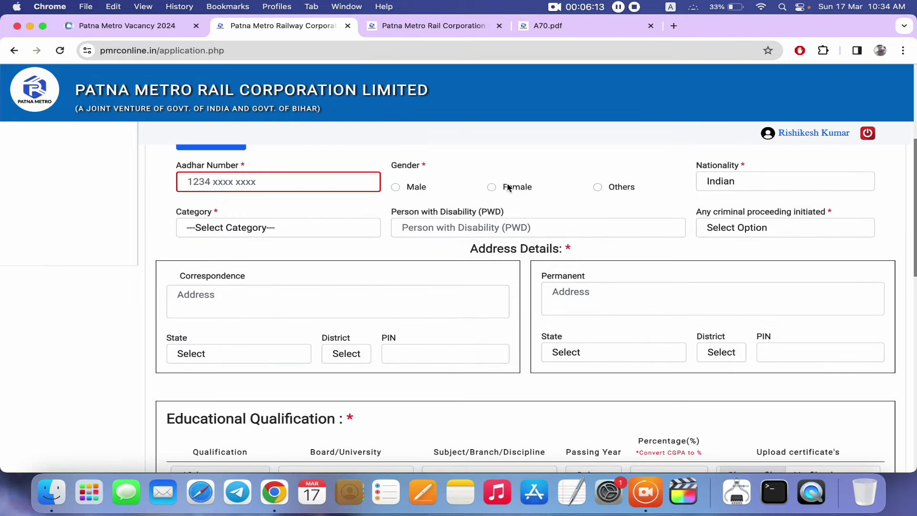
click(396, 187)
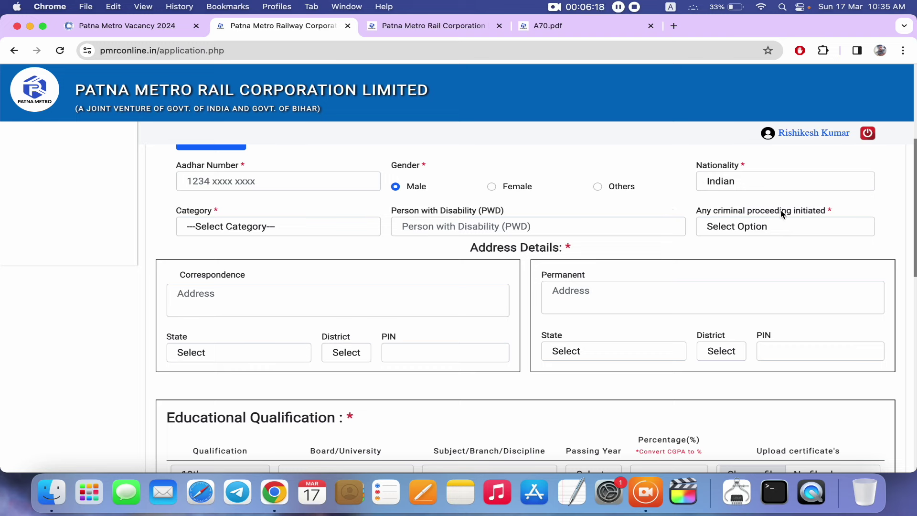
click(312, 234)
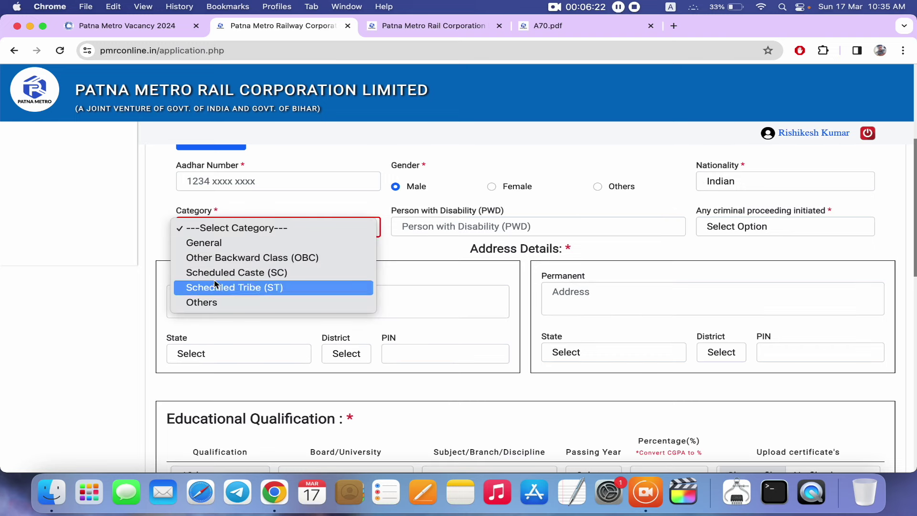
click(202, 247)
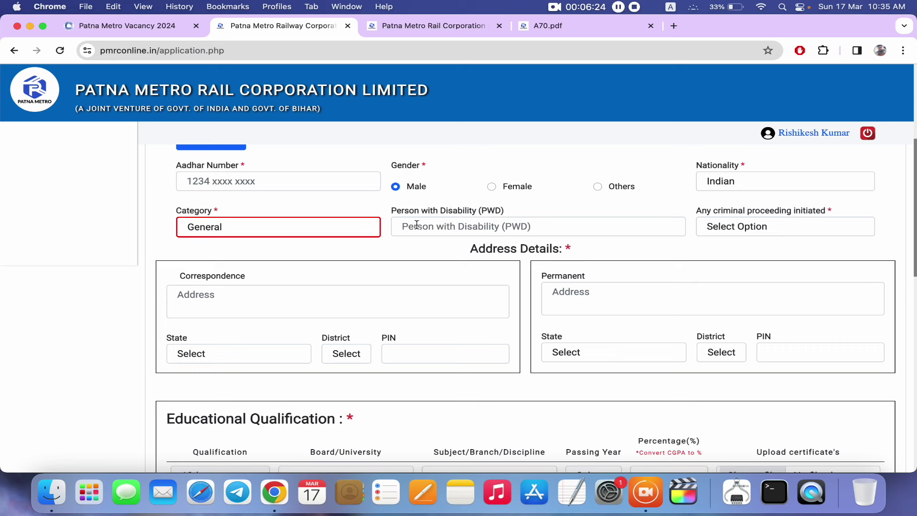
Enter "no" for Person with Disability (PWD) and set Any criminal proceeding initiated to No.
click(473, 227)
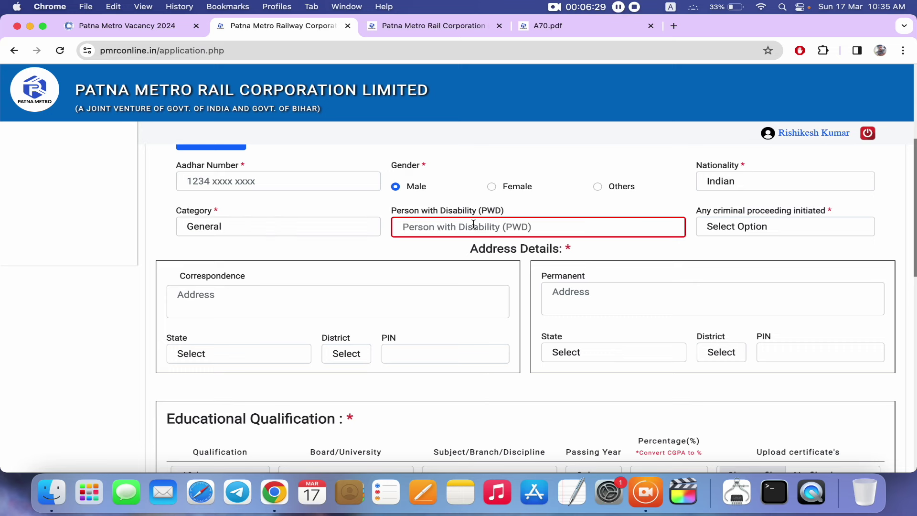
text(no)
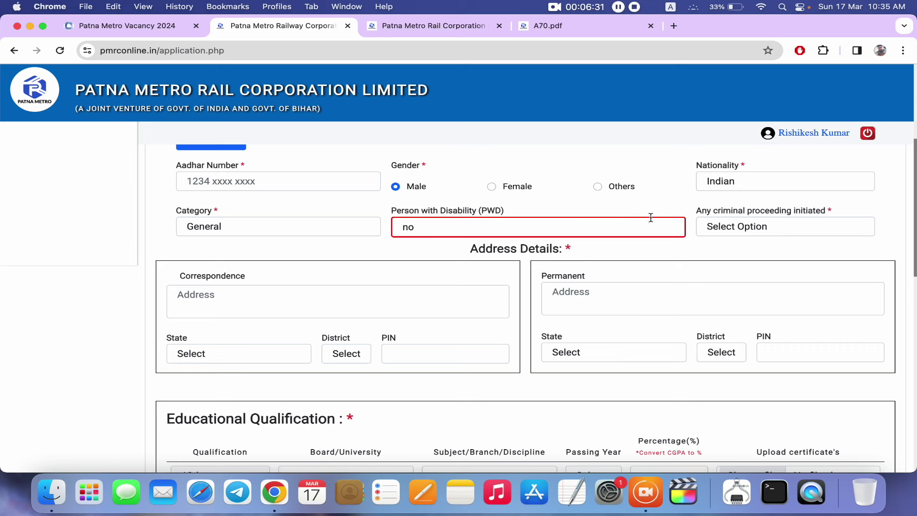
click(710, 230)
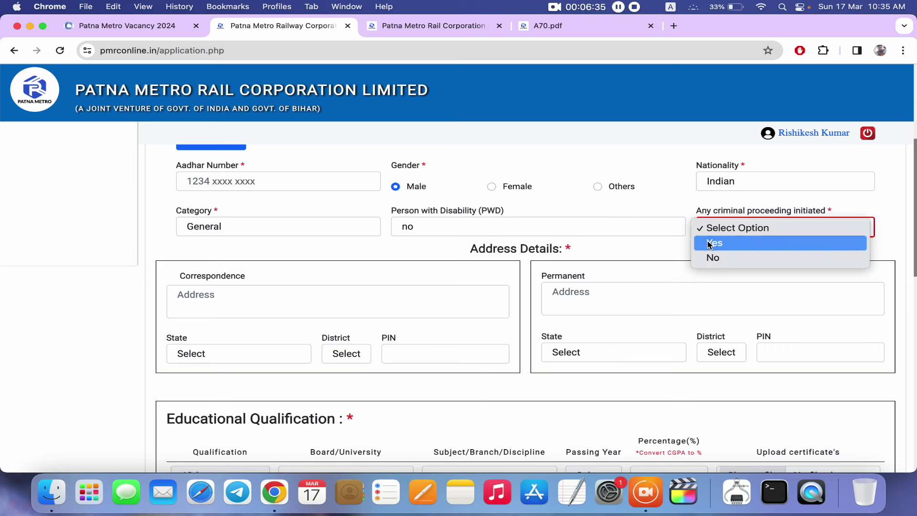
click(714, 257)
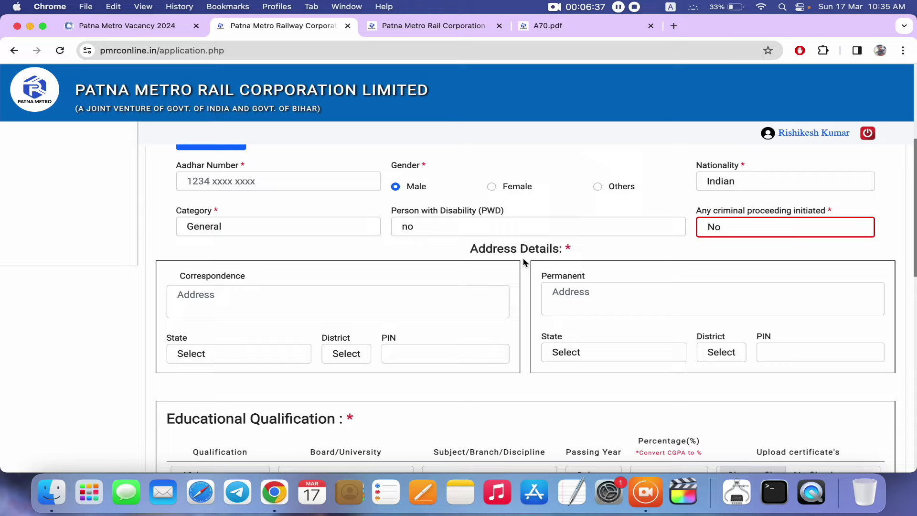
Set the correspondence address state to Bihar and its district to Banka, and activate the empty PIN field.
scroll(524, 263, down, 1)
scroll(524, 263, down, 3)
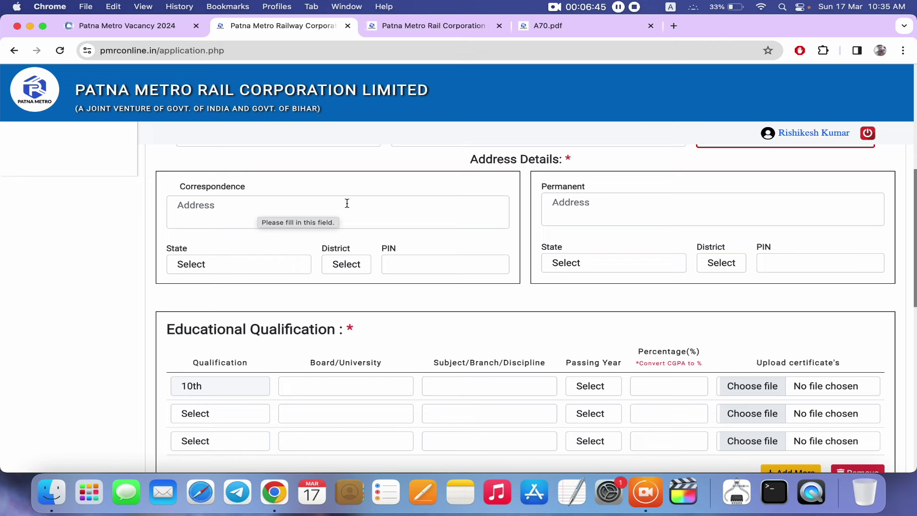
click(233, 270)
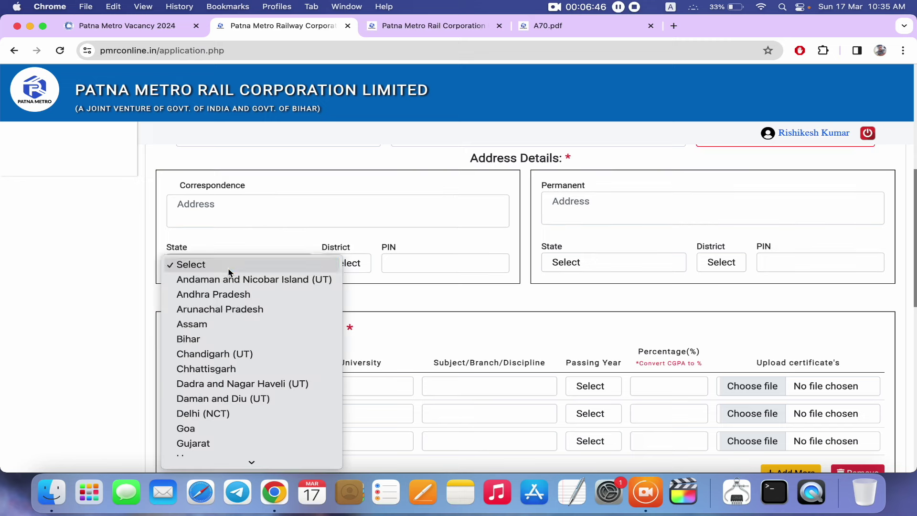
click(205, 340)
click(331, 263)
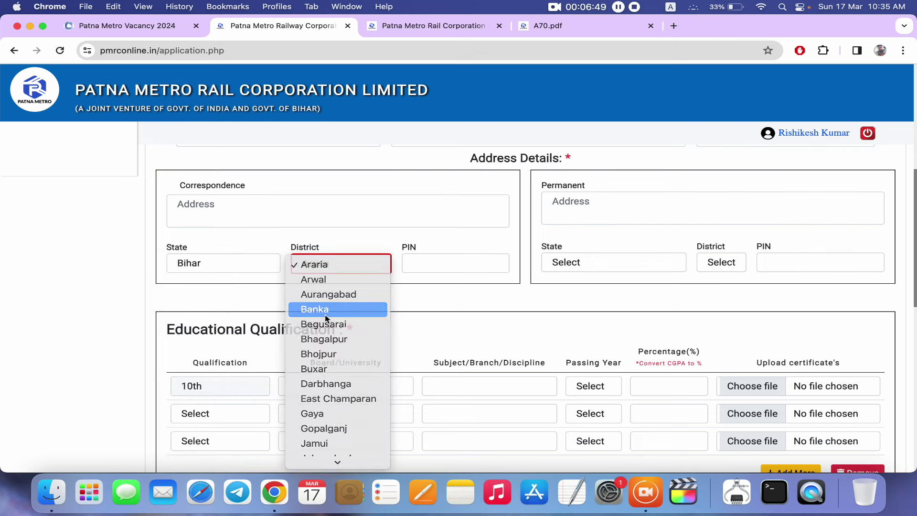
click(325, 313)
click(495, 262)
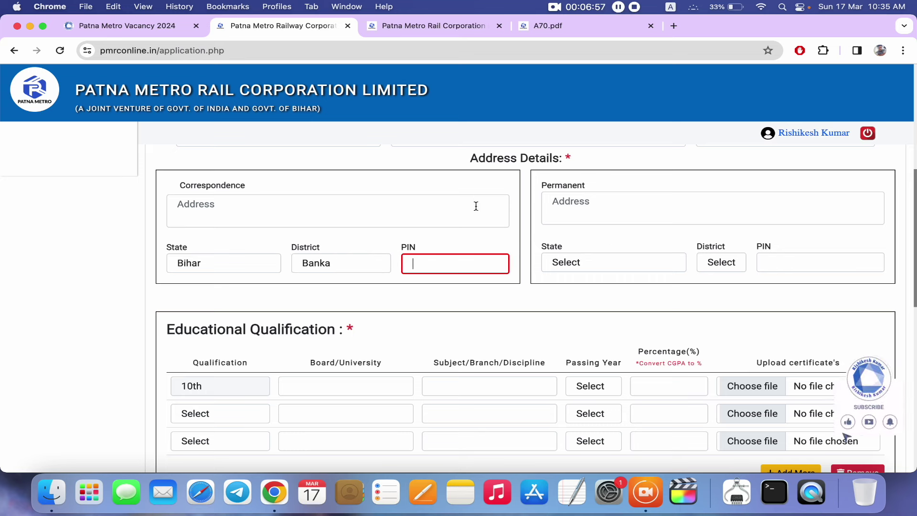
Set the second educational qualification to 12th and check the options for the third qualification without picking one.
scroll(420, 222, down, 5)
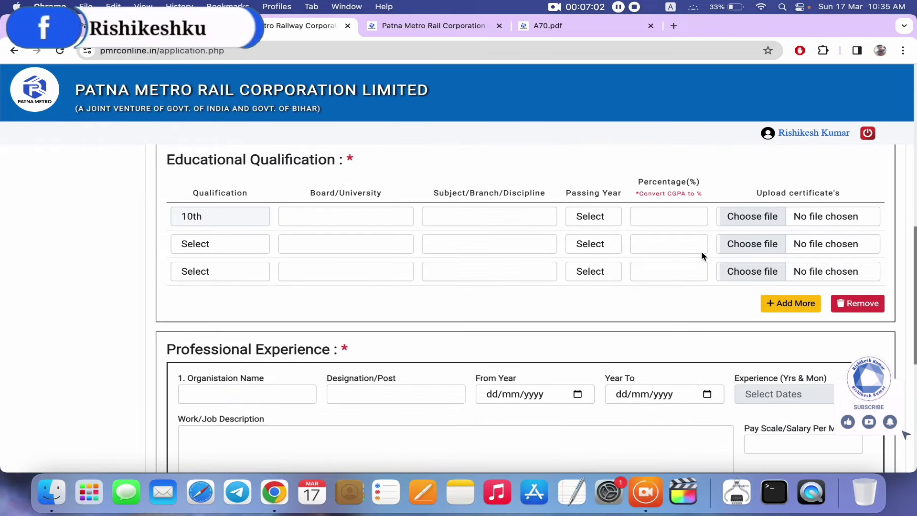
click(205, 251)
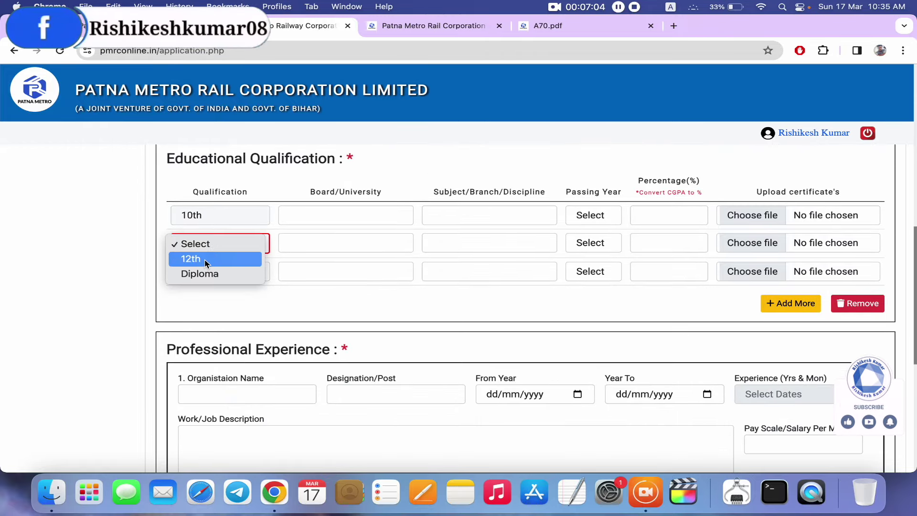
click(205, 259)
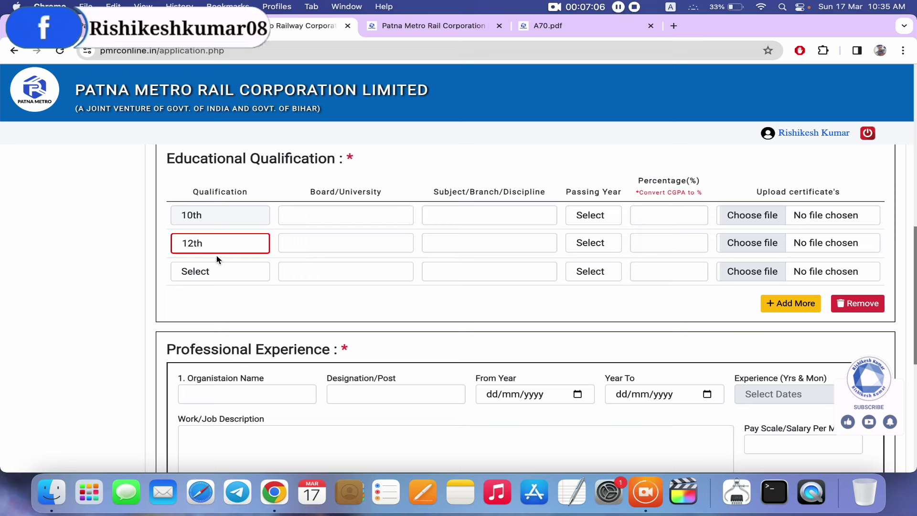
click(203, 273)
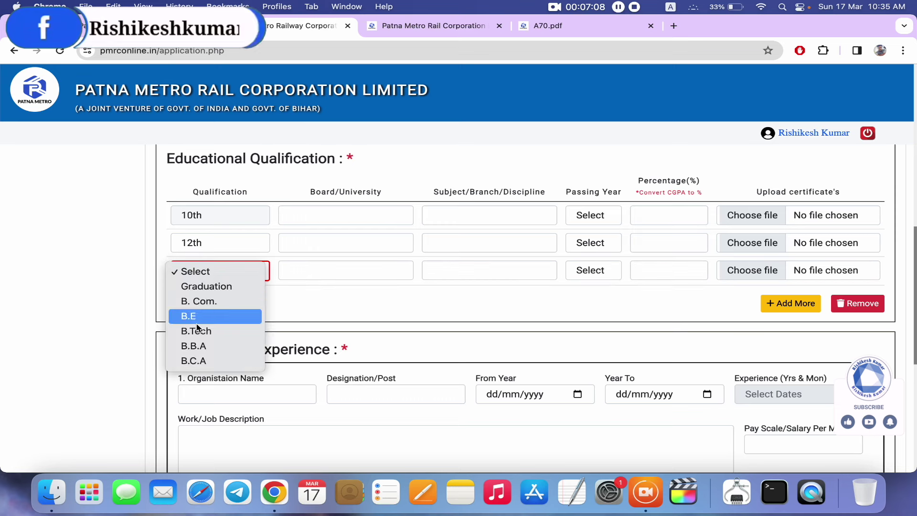
click(328, 331)
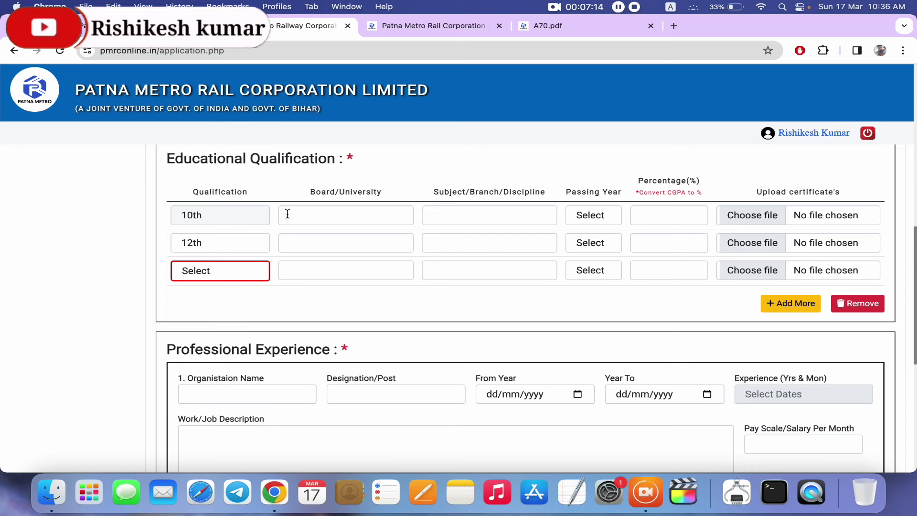
Set the passing year of the 10th qualification to 2016 and activate its Percentage field.
click(350, 218)
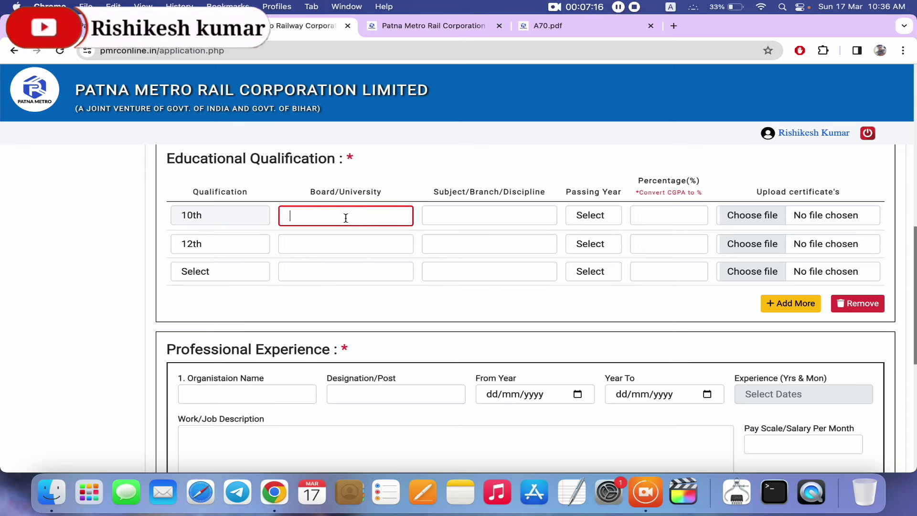
click(459, 219)
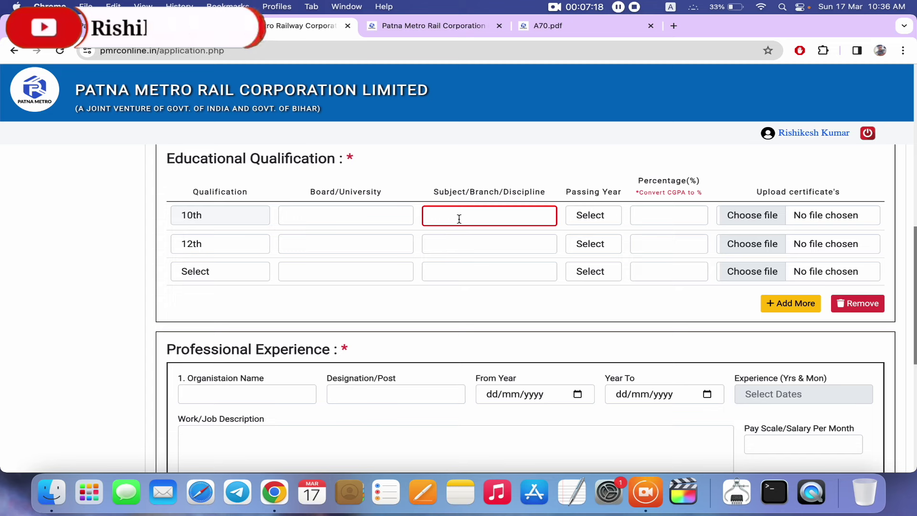
click(597, 218)
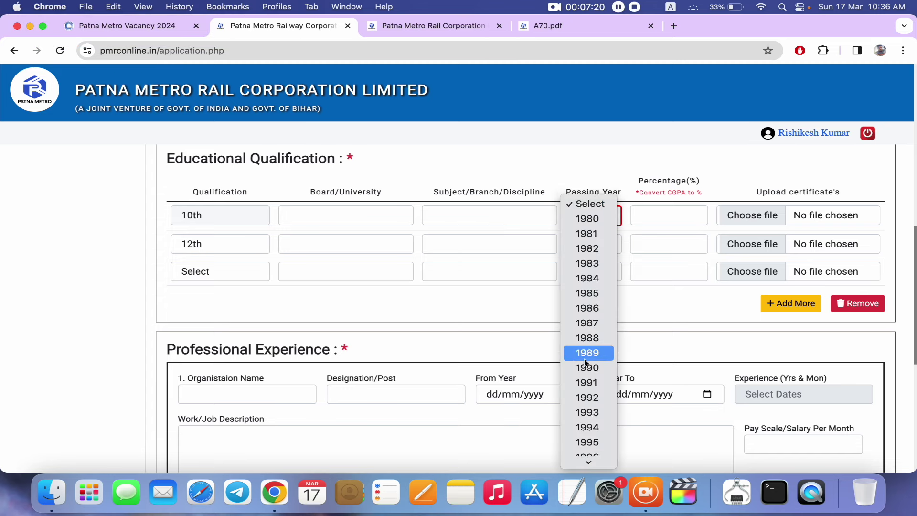
scroll(589, 352, down, 5)
scroll(589, 420, down, 2)
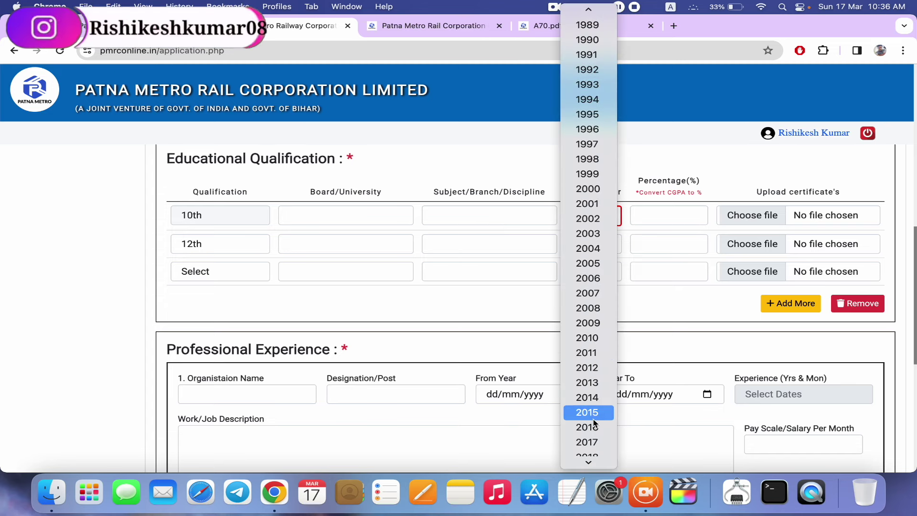
click(591, 431)
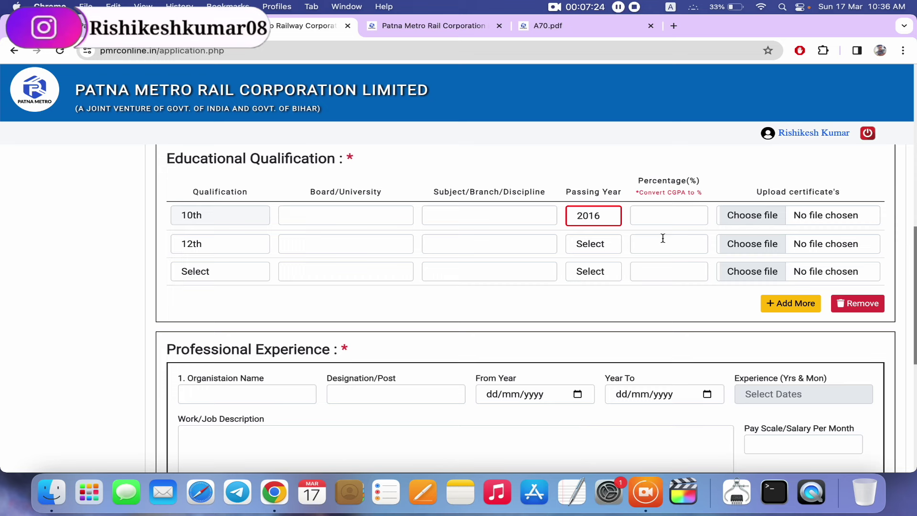
click(667, 223)
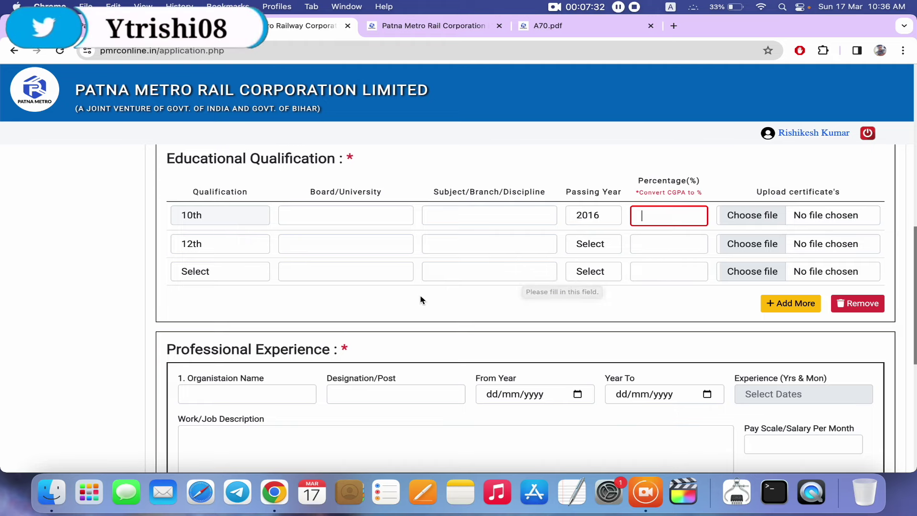
Try to remove the Professional Experience entry and accept the declaration at the end of the application form.
scroll(421, 297, down, 4)
scroll(420, 295, down, 1)
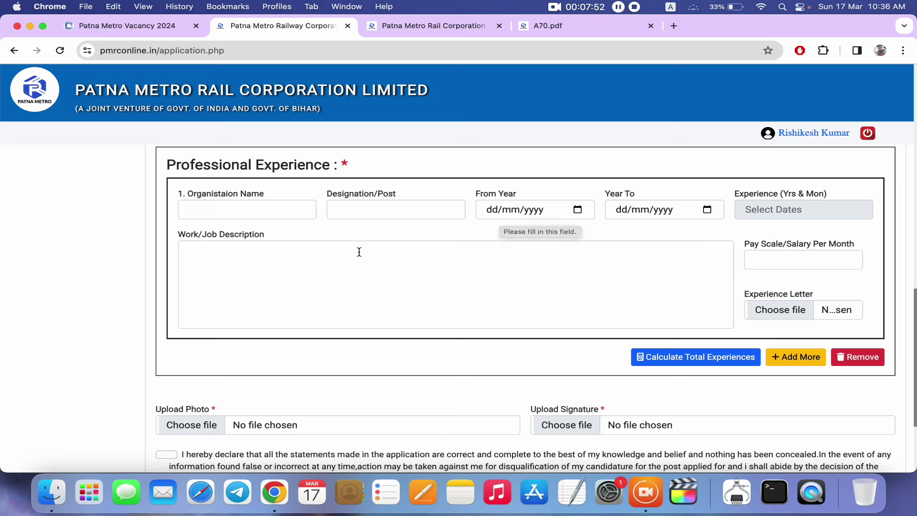
click(855, 363)
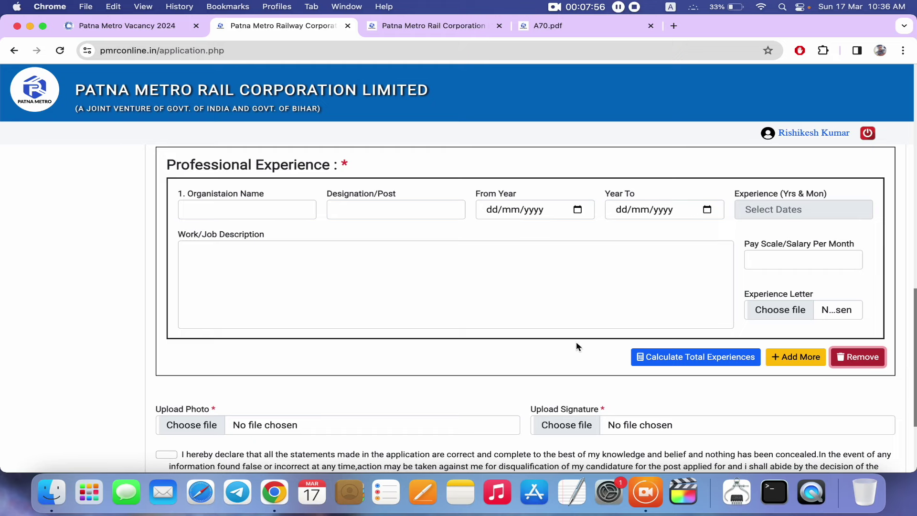
scroll(494, 366, down, 3)
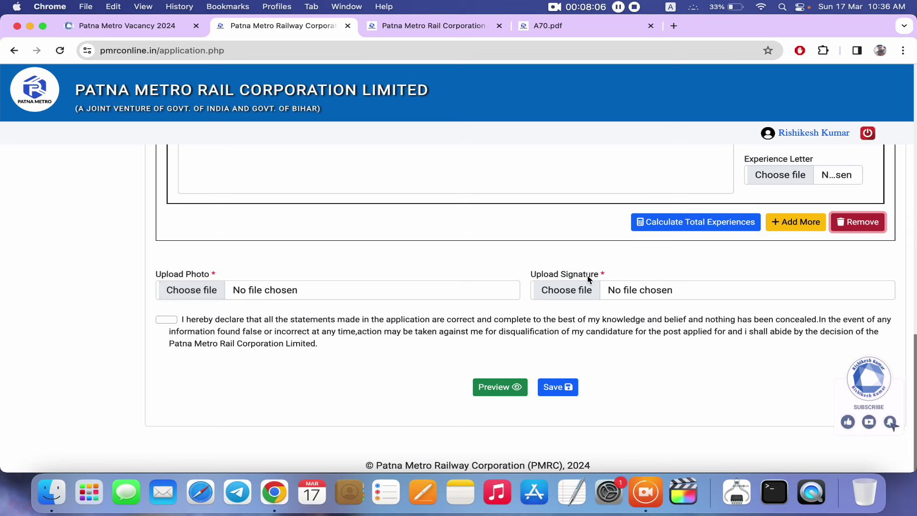
click(173, 322)
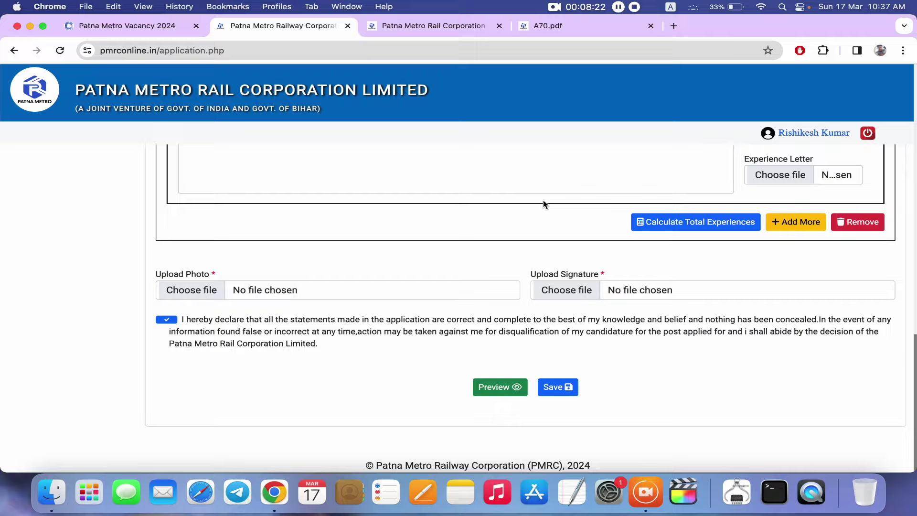
Return to the Patna Metro Vacancy 2024 article on ytrishi.in and view its Overviews table.
click(143, 26)
scroll(471, 189, up, 10)
scroll(472, 189, up, 15)
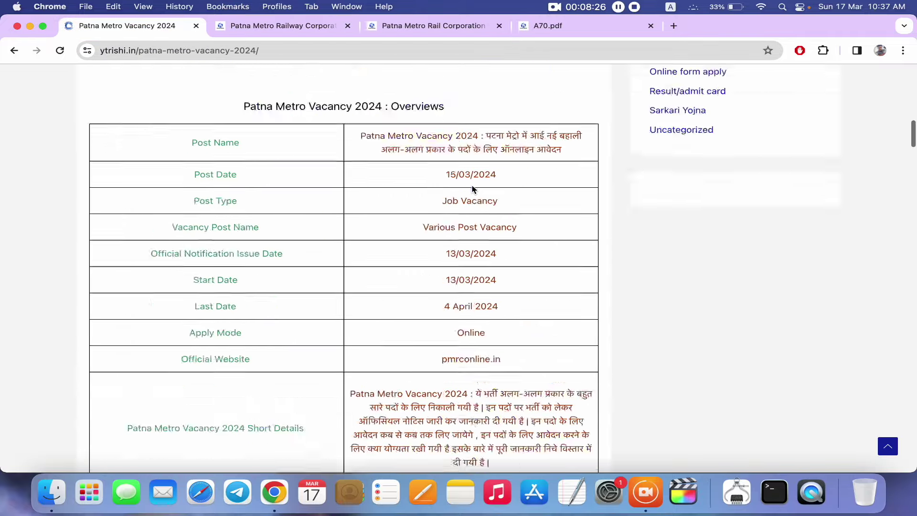